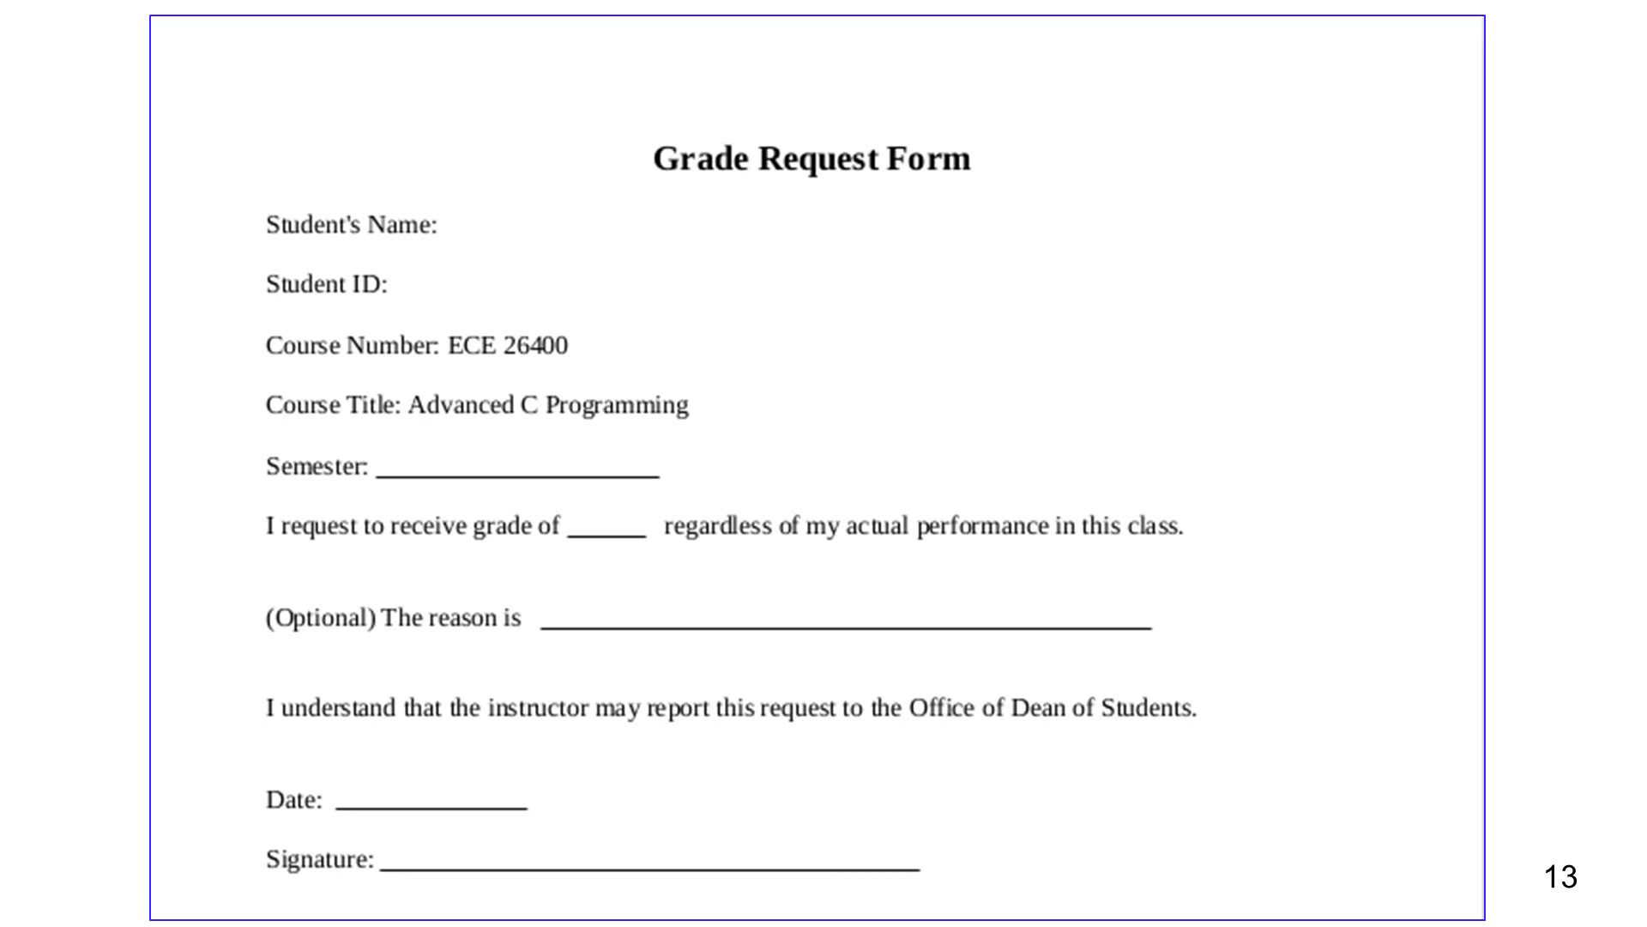
# Step: Advance past the Grade Request Form slide to the repository README slide
pyautogui.press('Right')
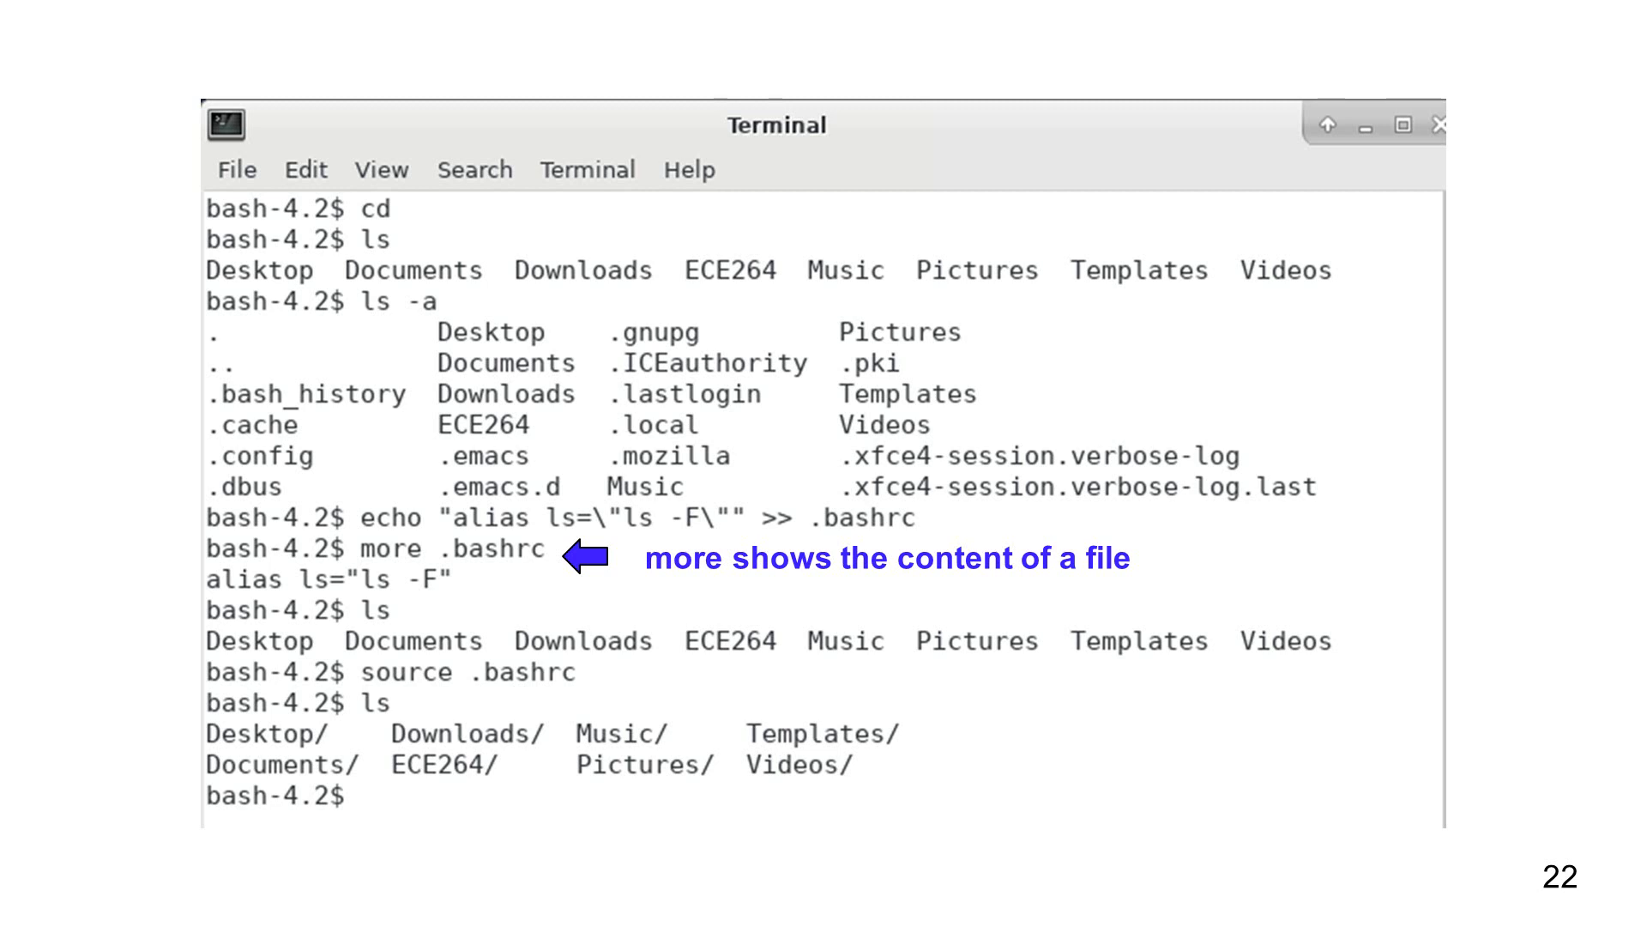
# Step: Advance to the slide annotating source .bashrc as reading .bashrc and setting the alias
pyautogui.press('Right')
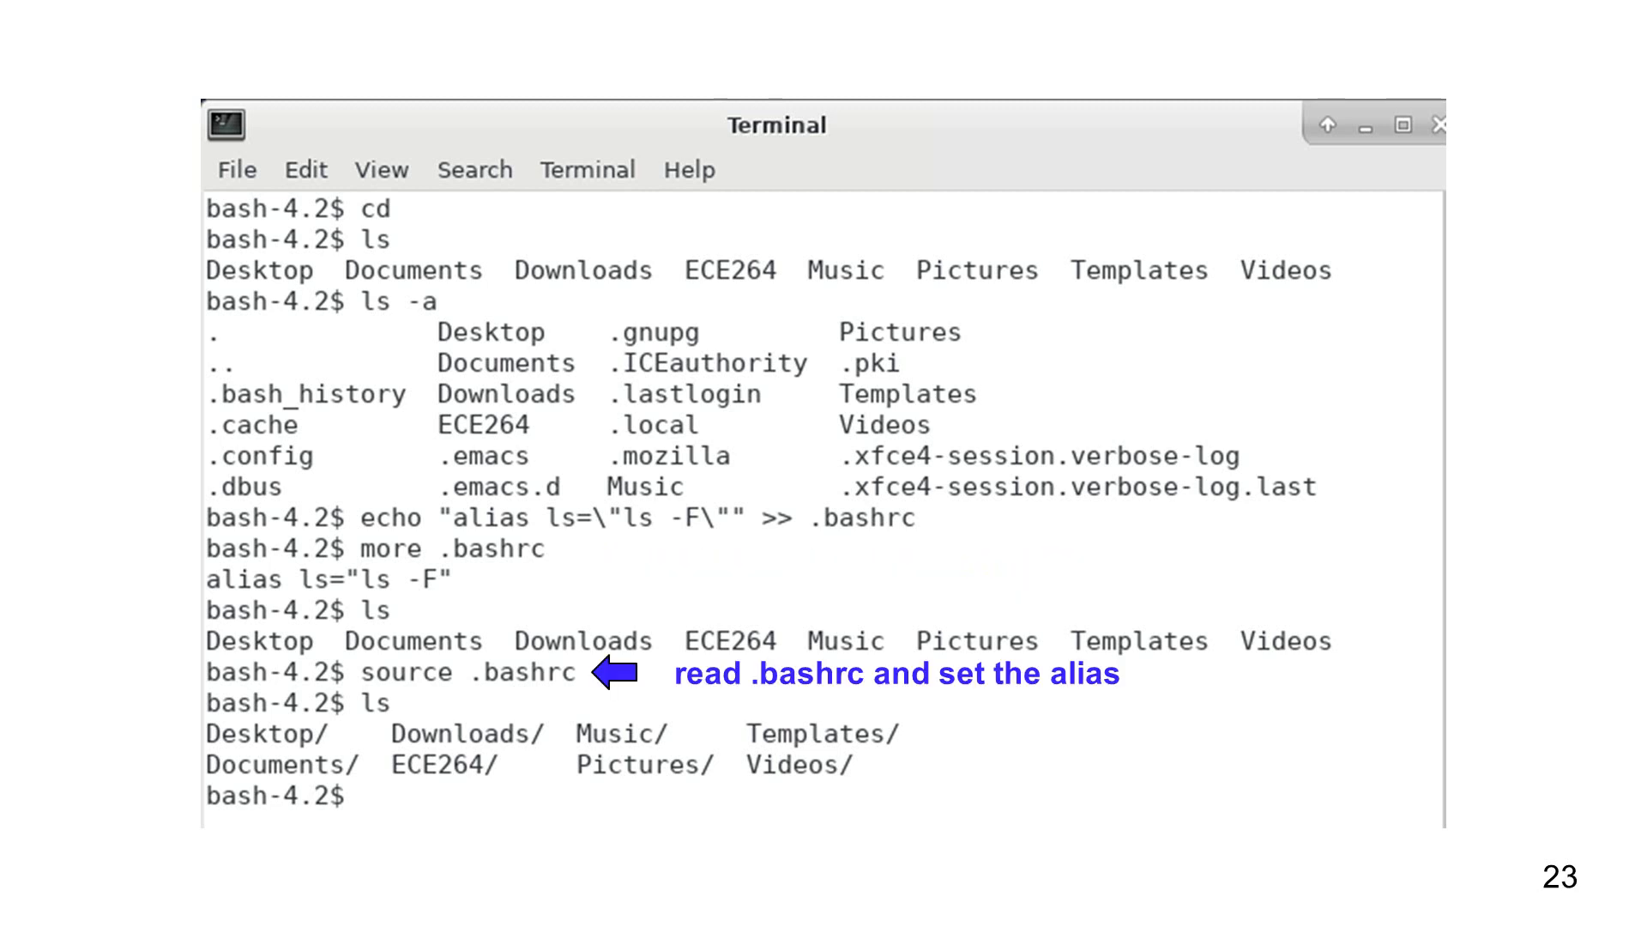